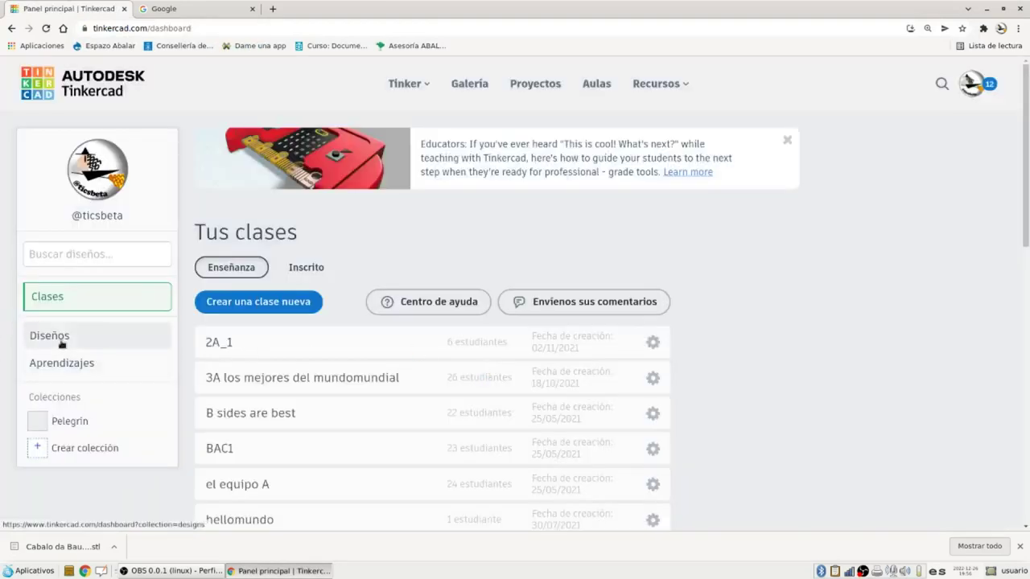
Create a new 3D design and name it "Cabalo Xadrez Bauhaus"
click(60, 341)
click(958, 167)
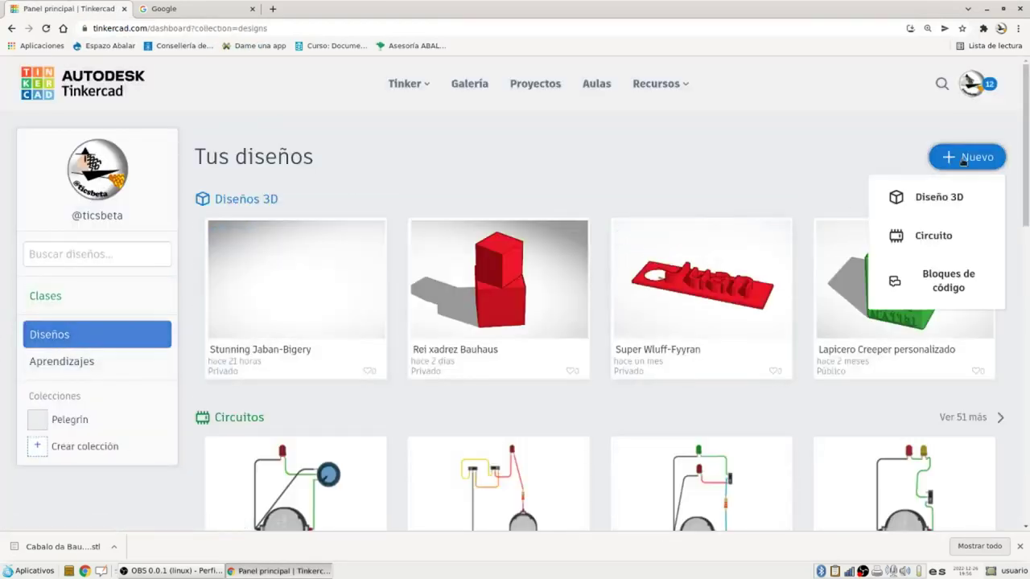
click(931, 201)
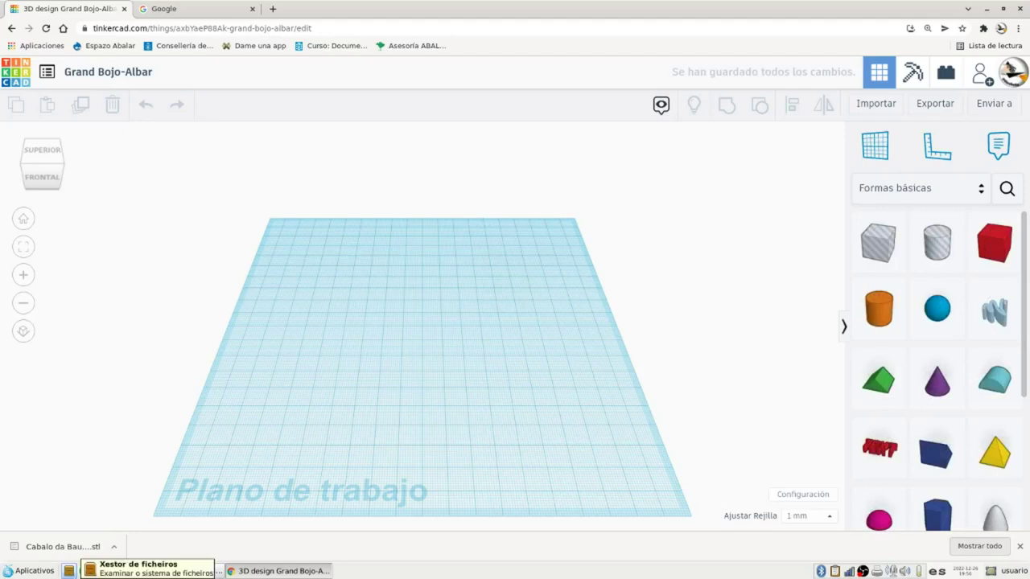
click(137, 70)
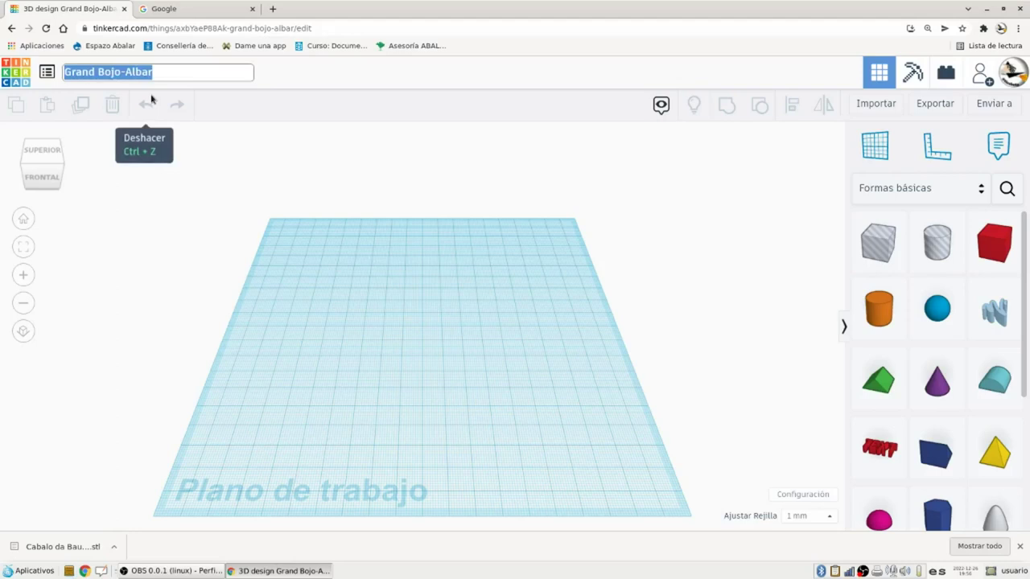
text(Cabalo )
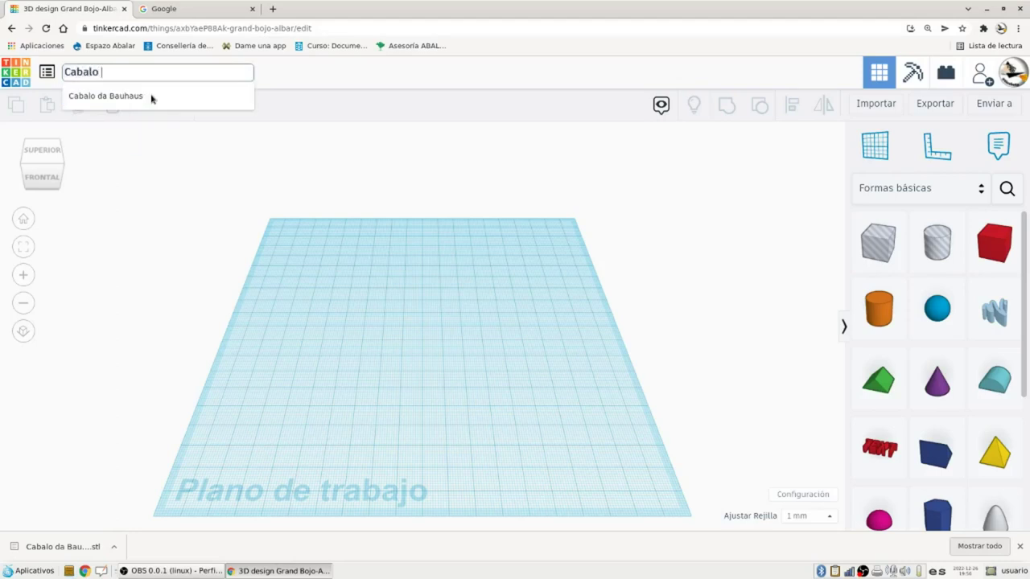
text(Xadrez Bauhaus)
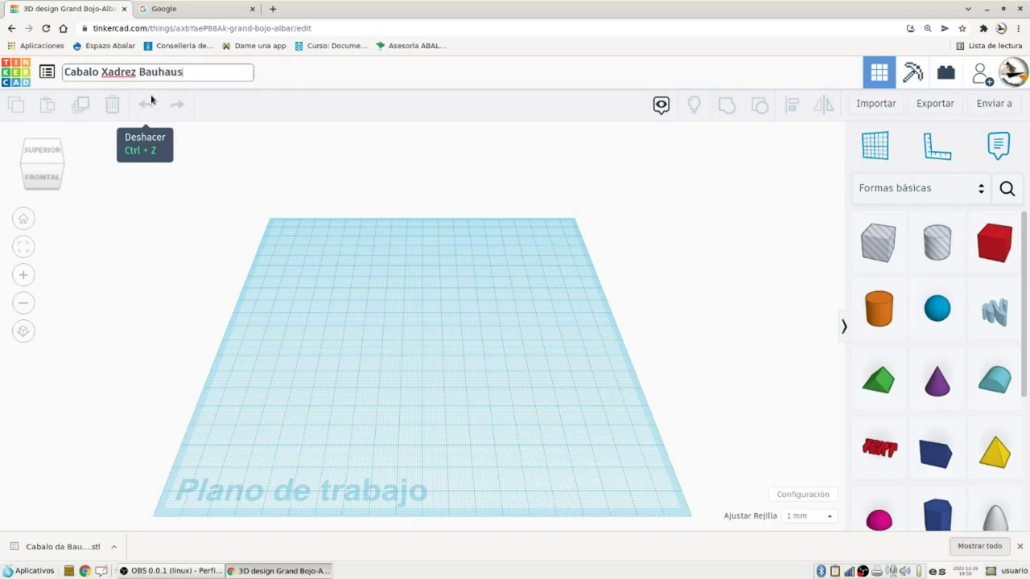
Switch the view to orthographic projection and look over the available snap grid sizes
click(23, 330)
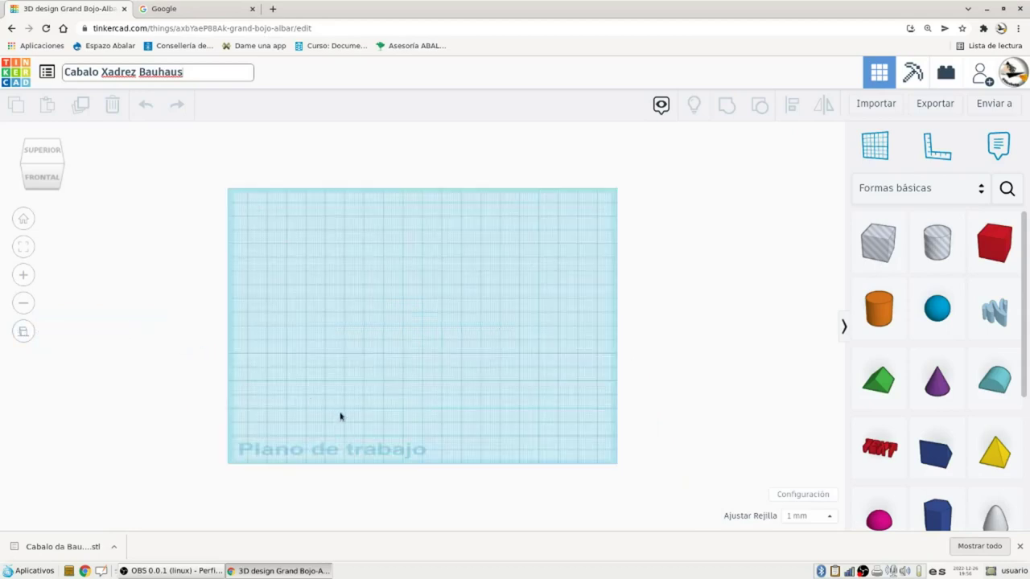
right_drag(333, 411, 310, 369)
scroll(297, 362, up, 5)
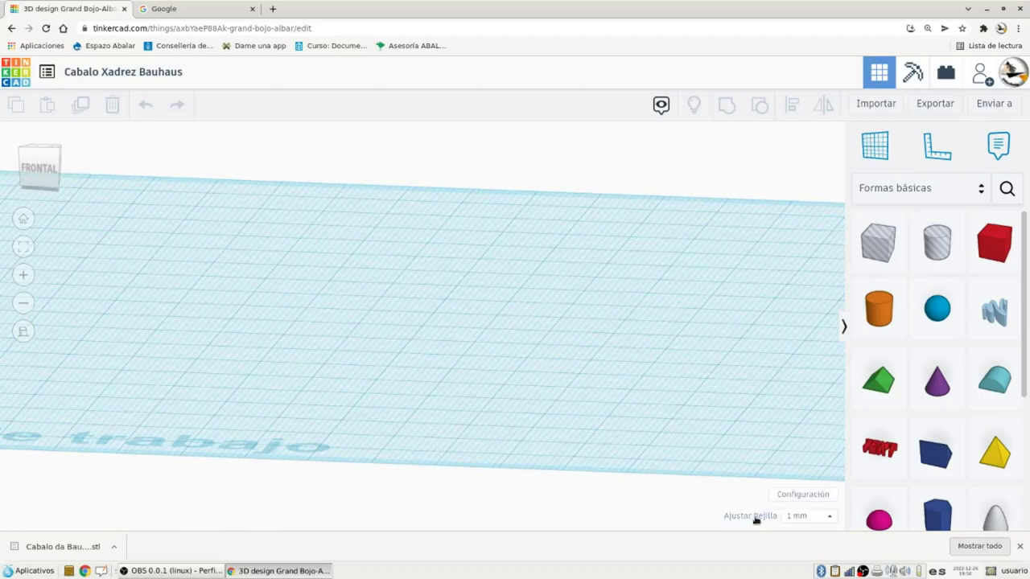
click(799, 516)
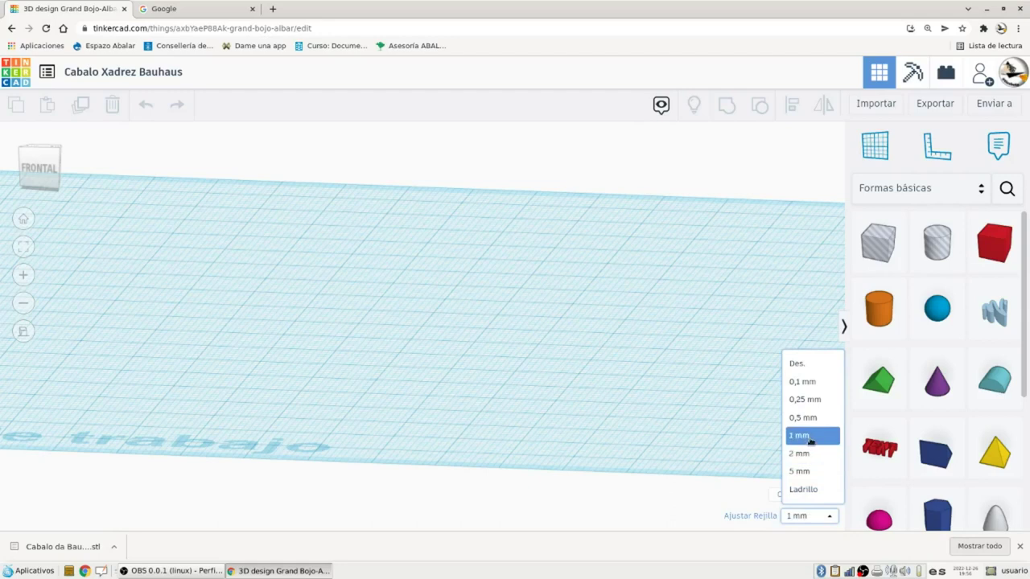
click(674, 505)
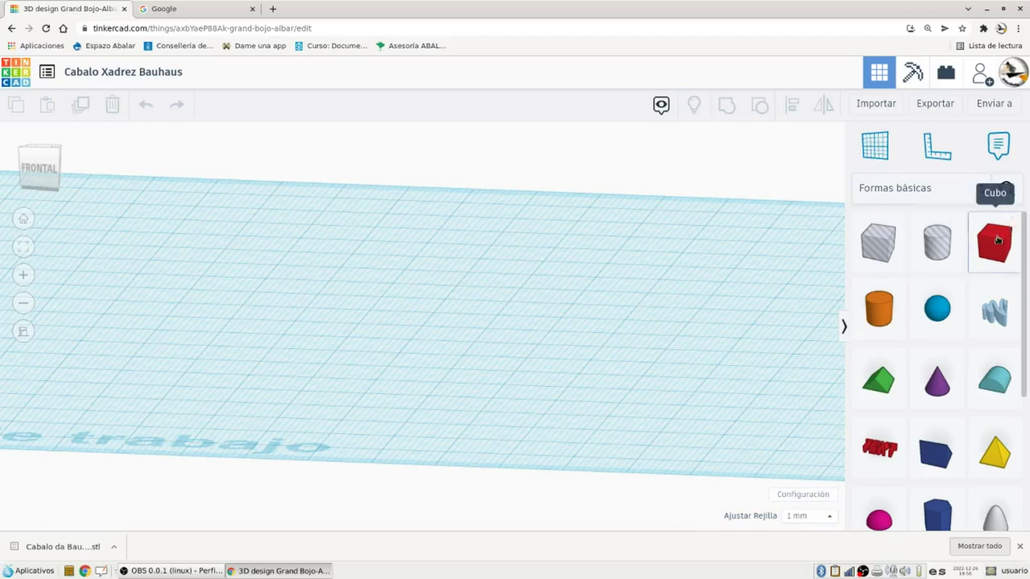
Place a solid cube on the workplane and set its length, width and height to 30 mm
drag(586, 273, 414, 346)
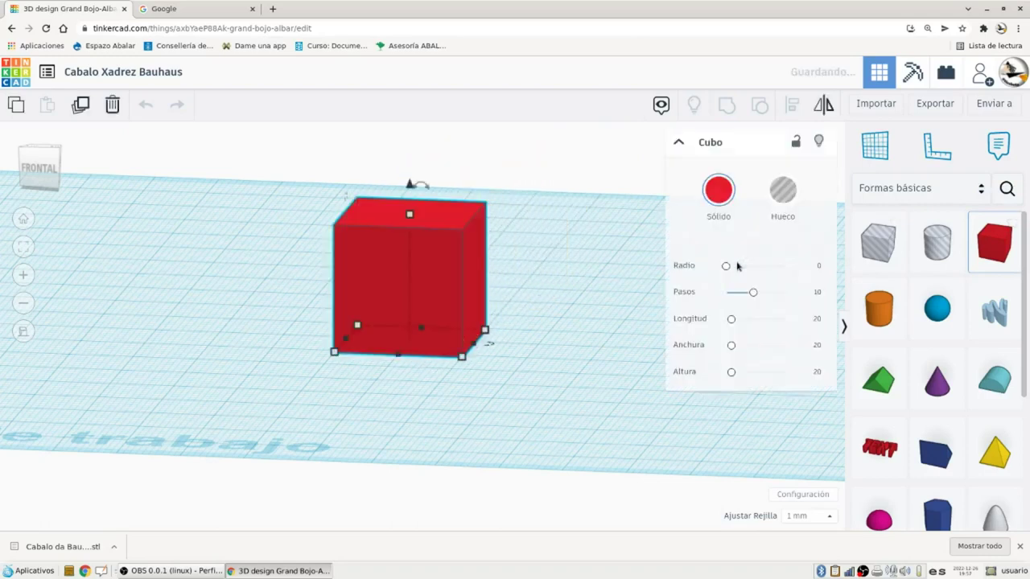
click(816, 319)
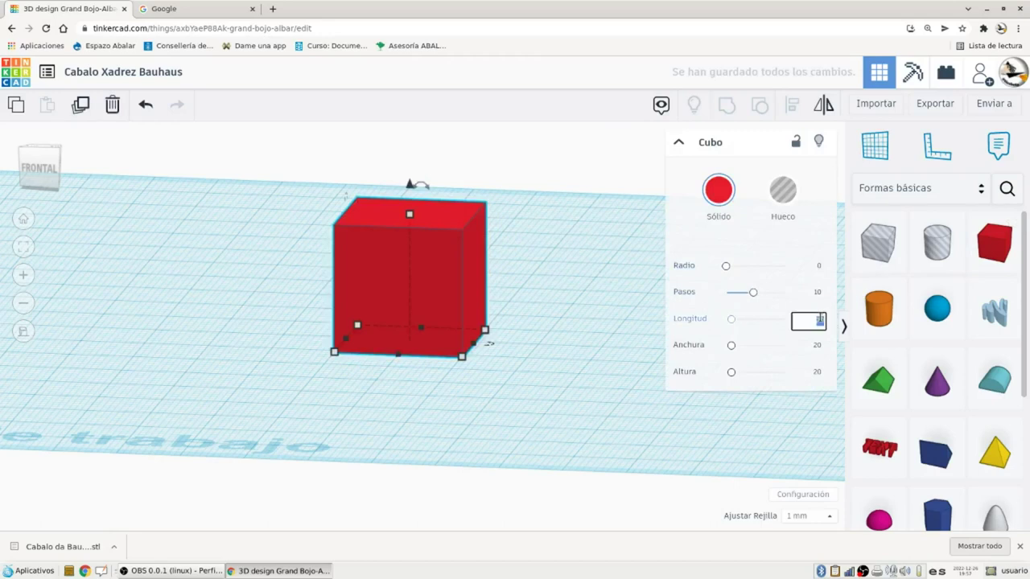
text(30)
click(814, 346)
text(30)
click(799, 373)
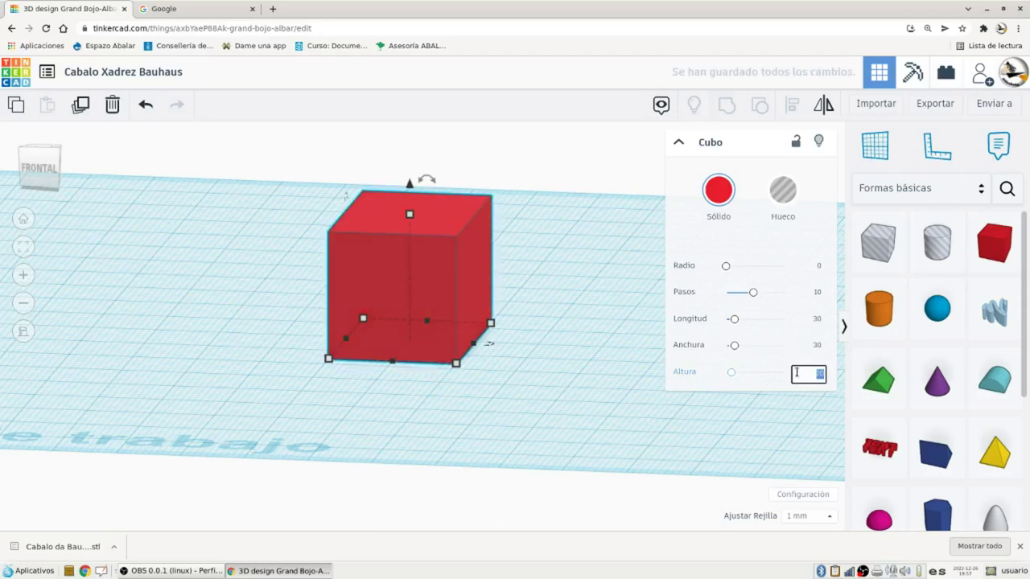
text(30)
key(Return)
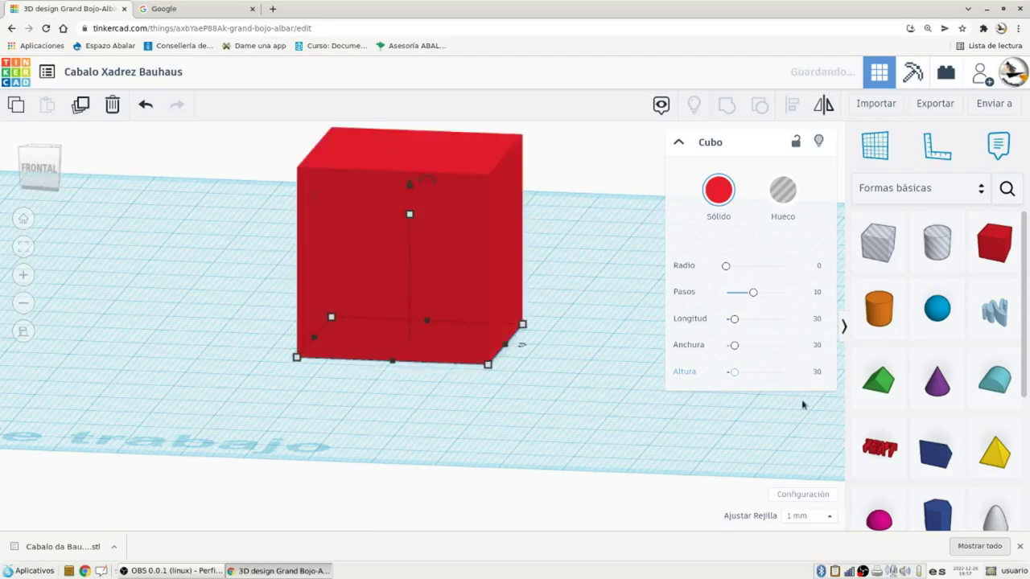
Add a second cube beside the large one, set its length, width and height to 15 mm, and make it a hole
scroll(544, 324, down, 2)
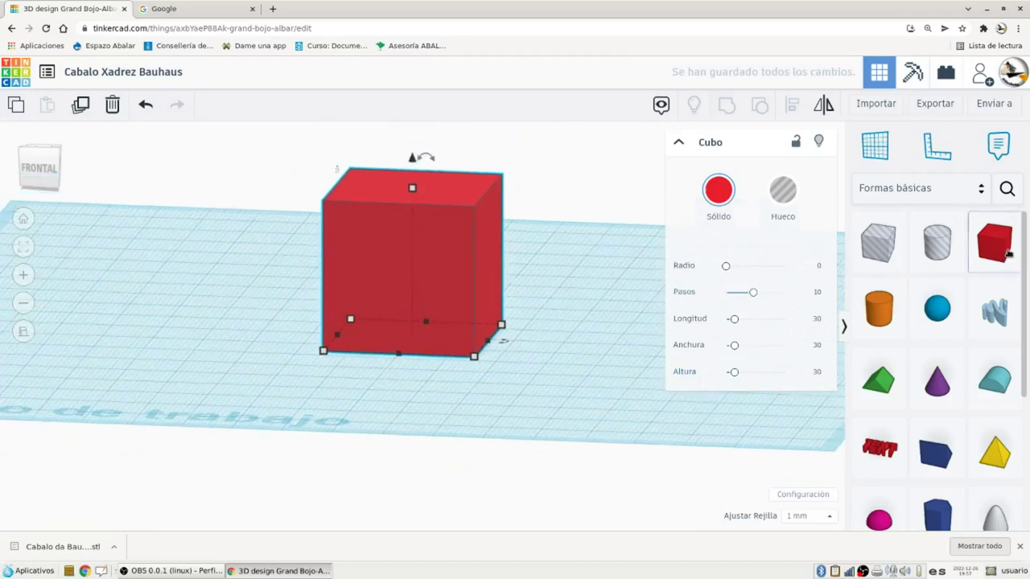
drag(878, 243, 622, 336)
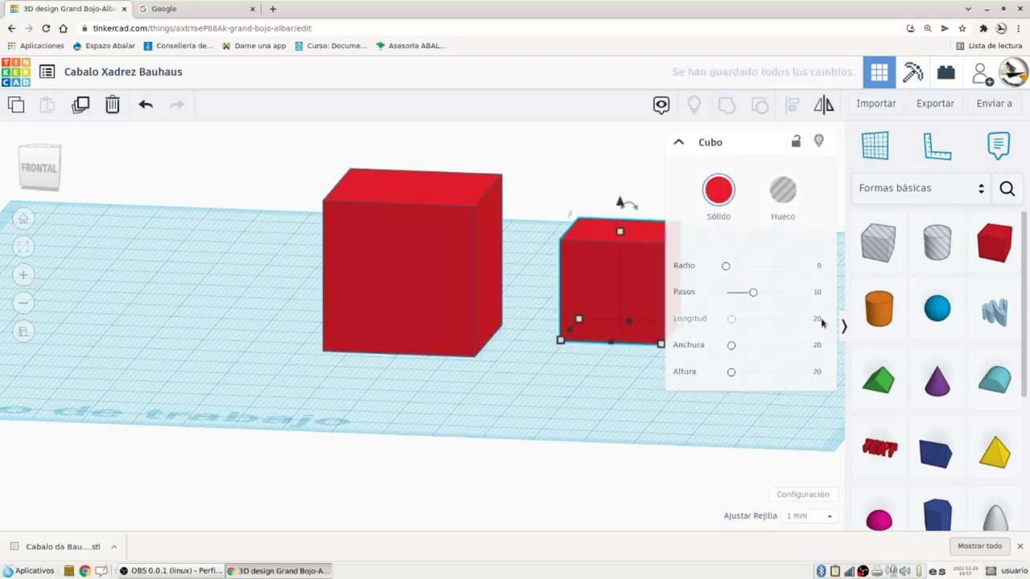
click(818, 319)
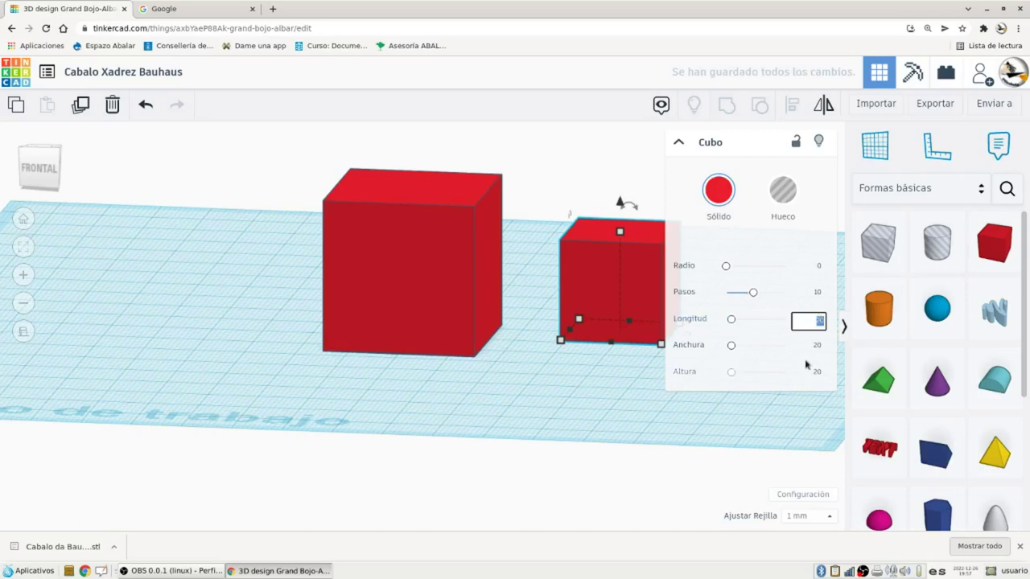
text(15)
click(814, 347)
text(15)
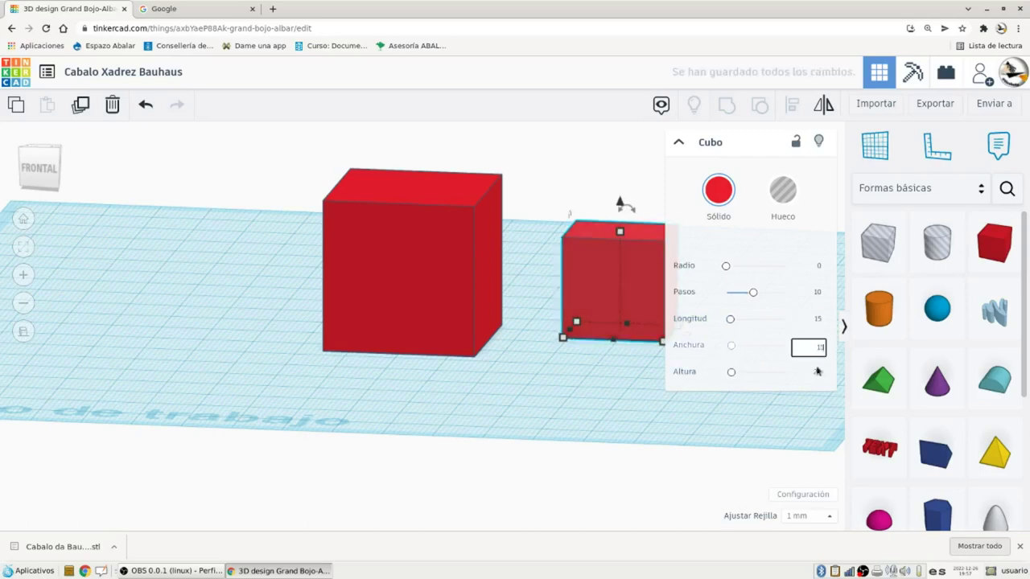
click(818, 372)
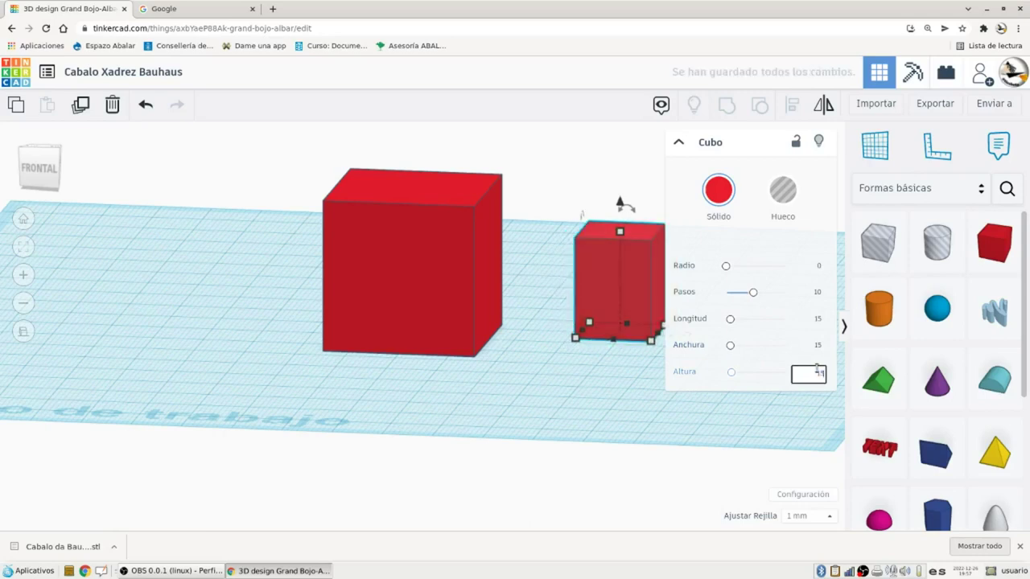
text(15)
key(Return)
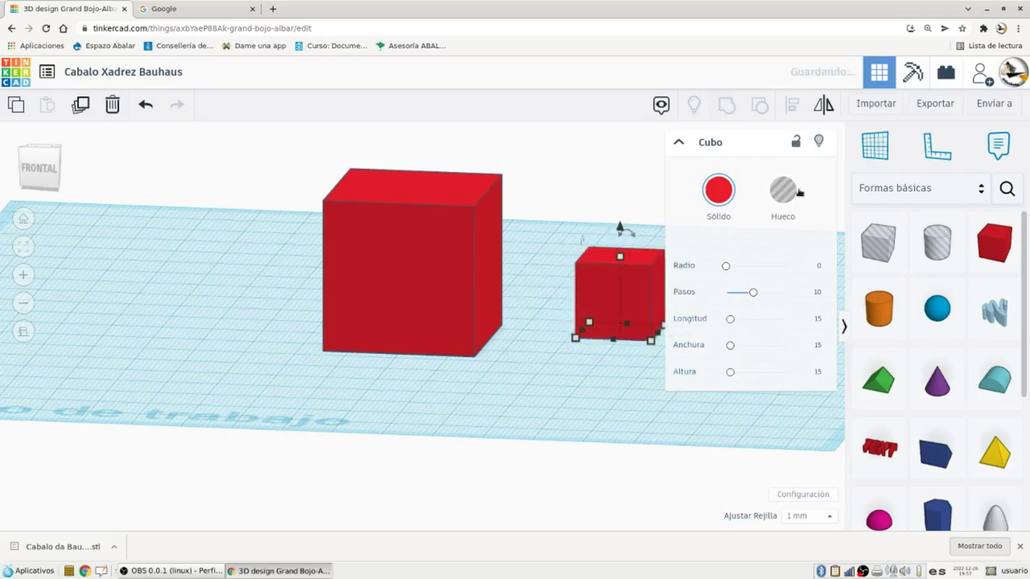
click(783, 199)
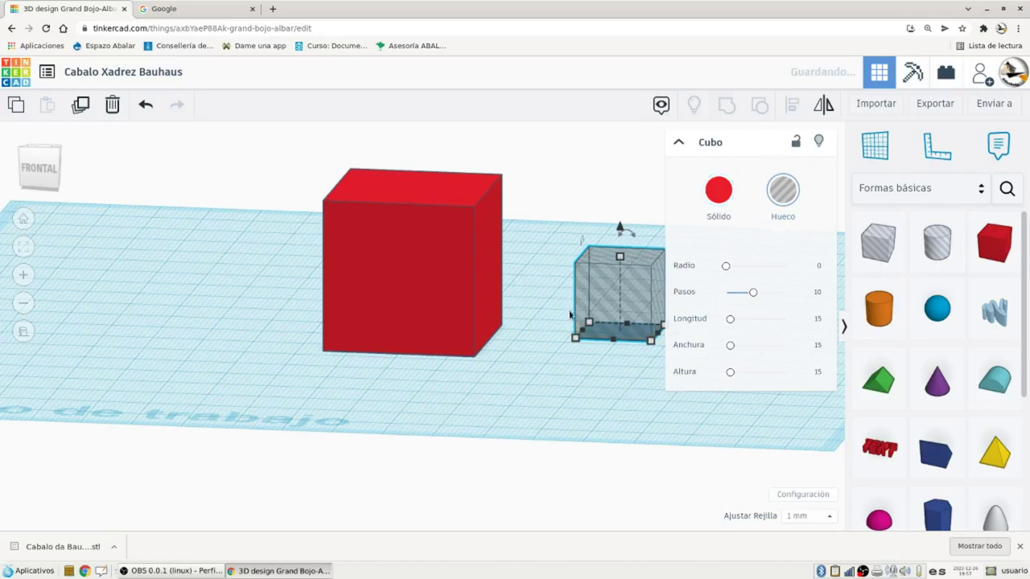
Align the hole cube to the large cube's front-left bottom corner and group the two to cut a notch
shift+click(485, 298)
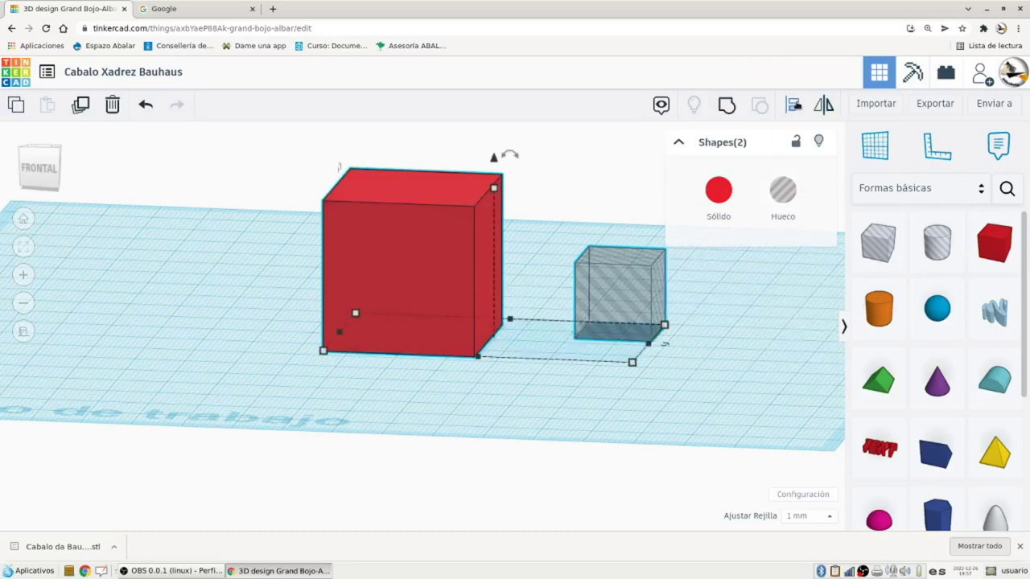
click(792, 104)
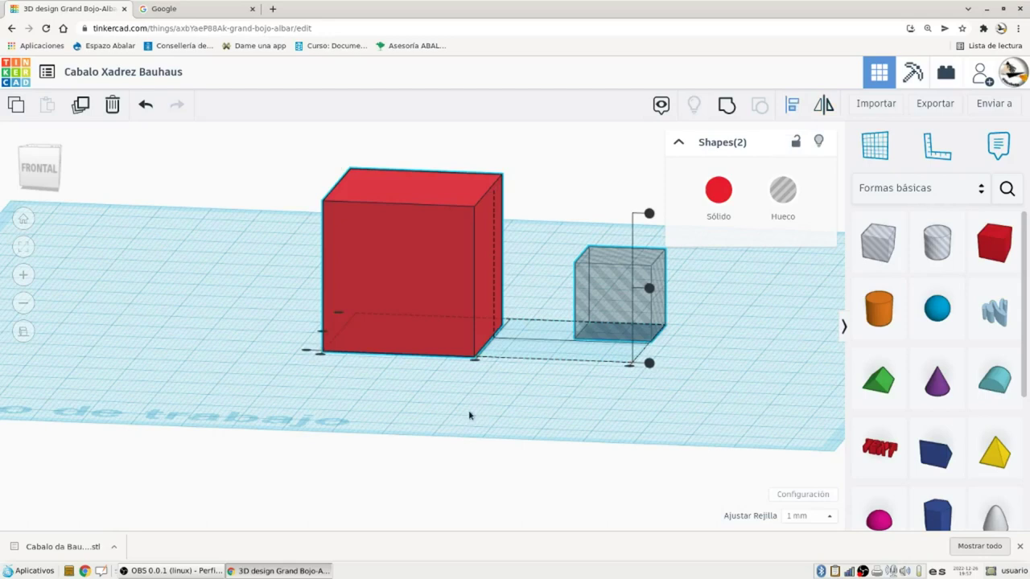
click(319, 356)
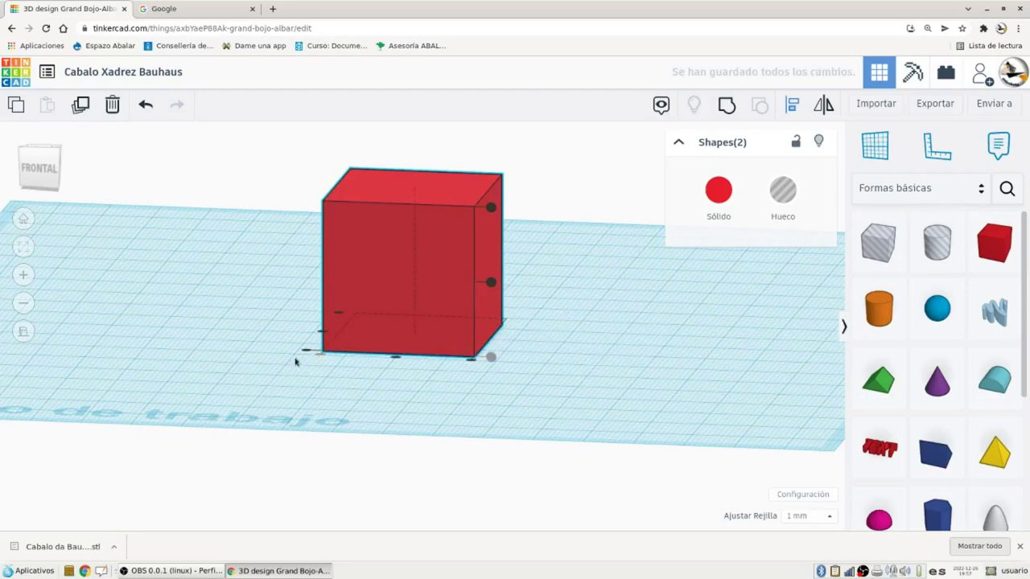
click(307, 353)
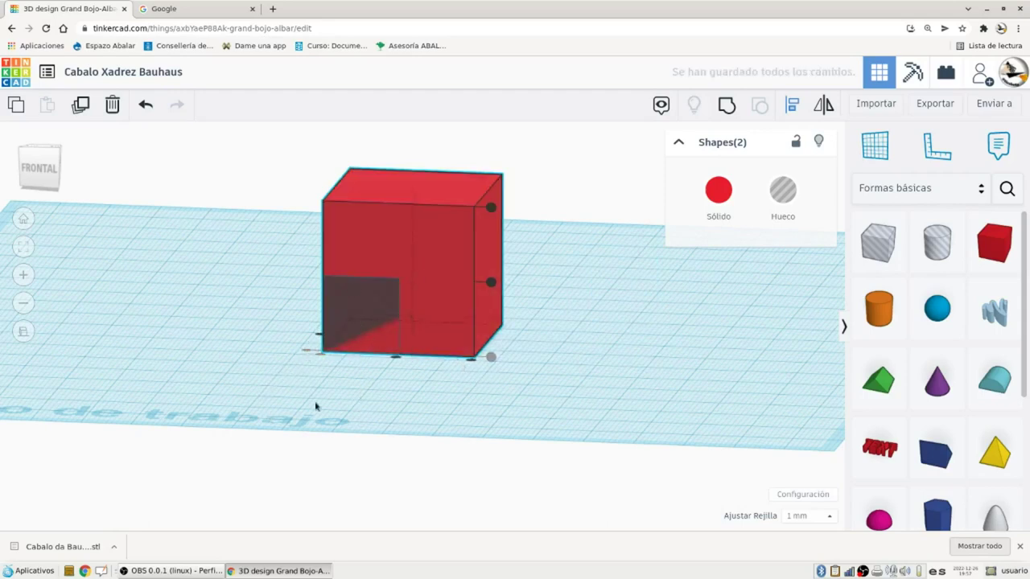
middle_drag(406, 398, 448, 408)
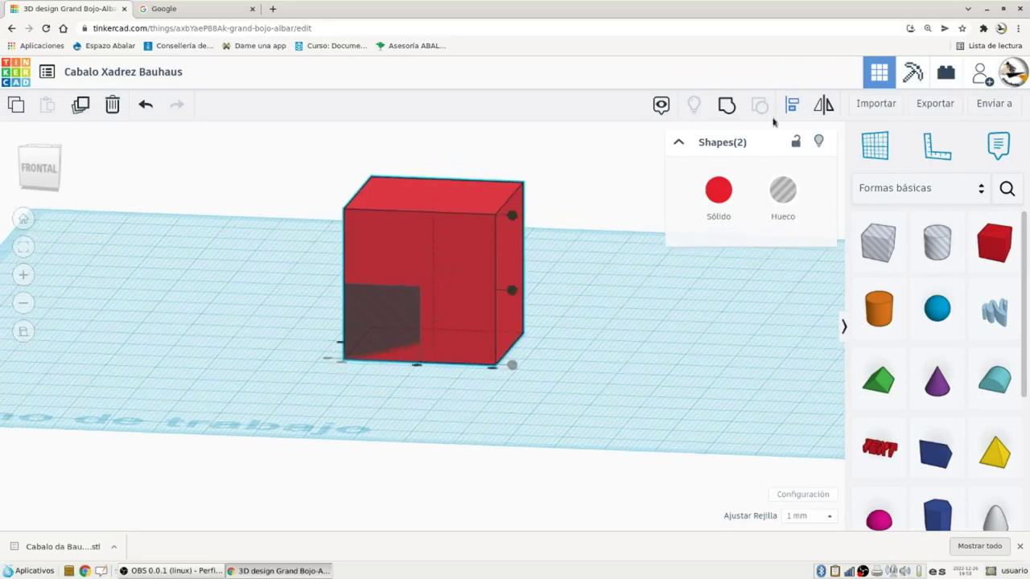
click(726, 106)
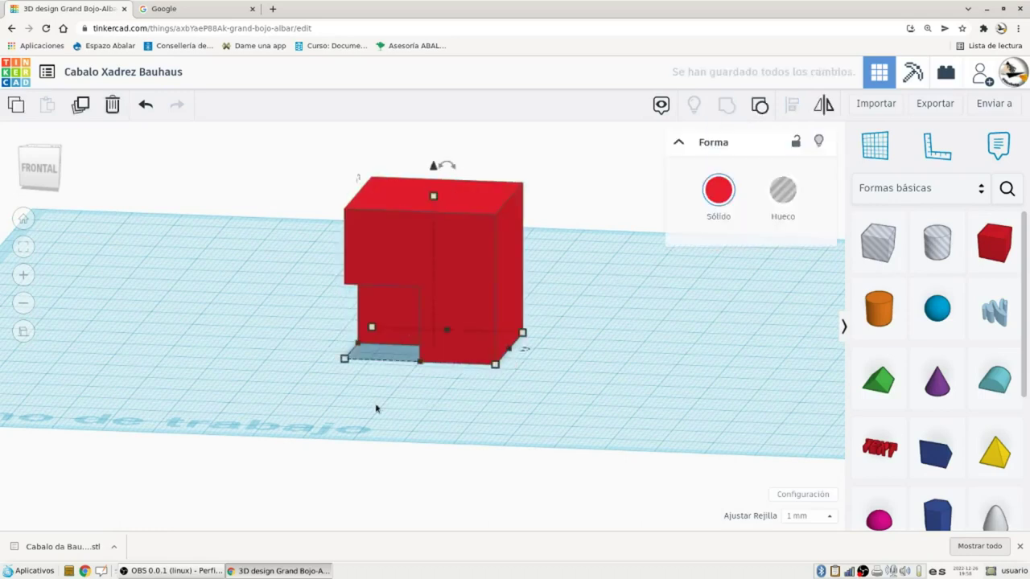
Add another cube beside the notched block, set its length, width and height to 15 mm, and make it a hole
right_drag(405, 408, 375, 418)
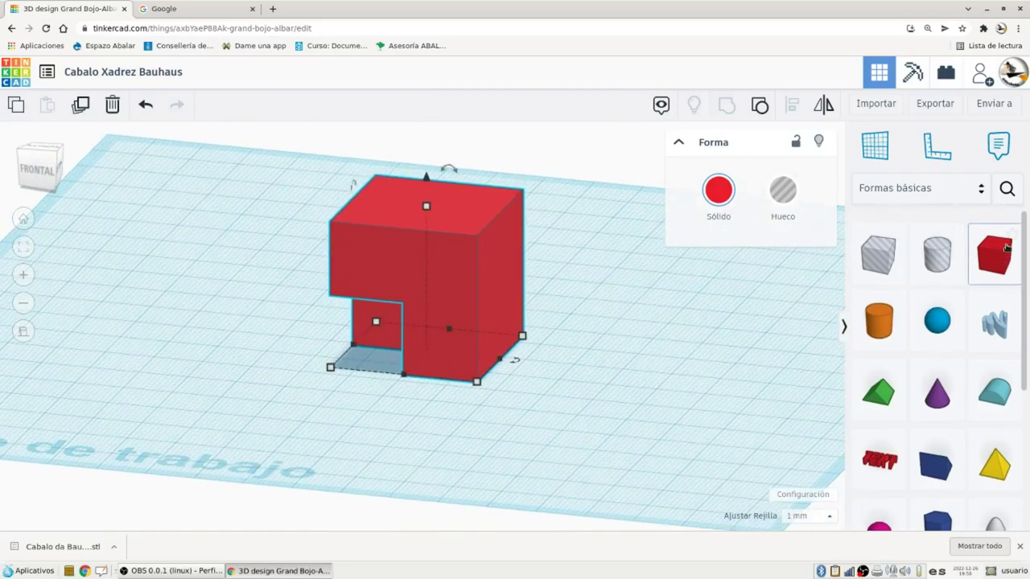
click(728, 312)
drag(878, 246, 609, 350)
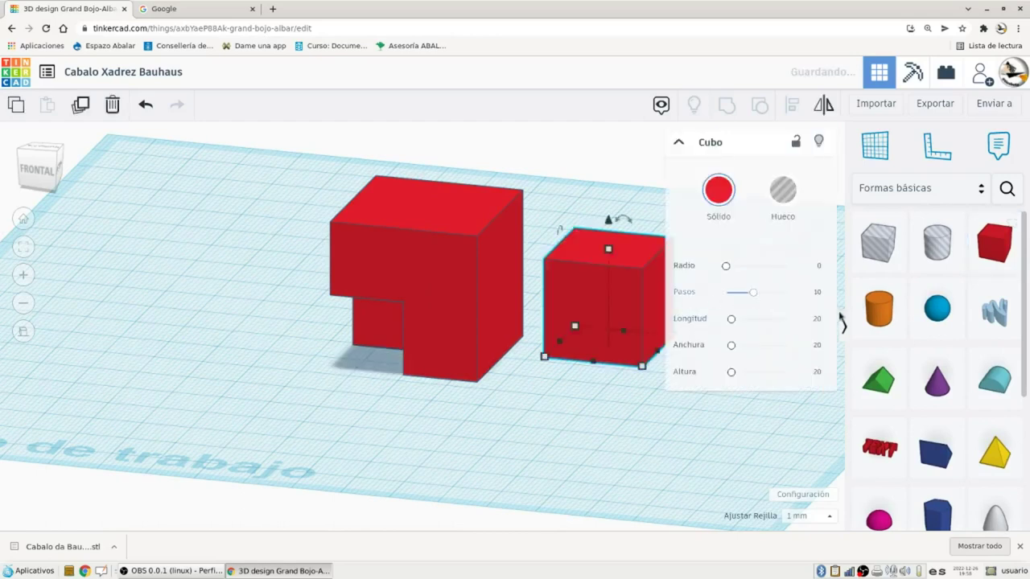
click(811, 320)
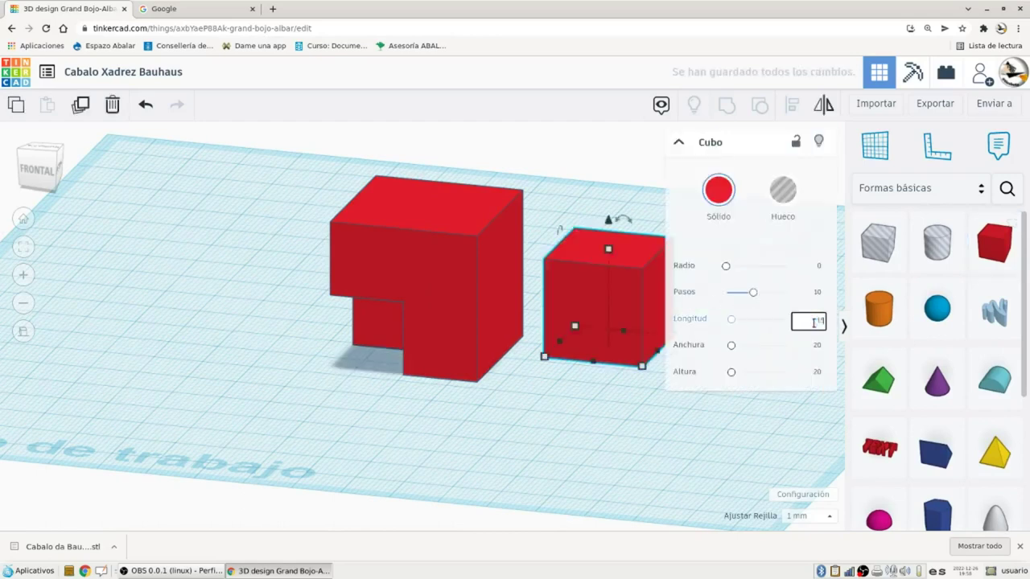
text(15)
key(Return)
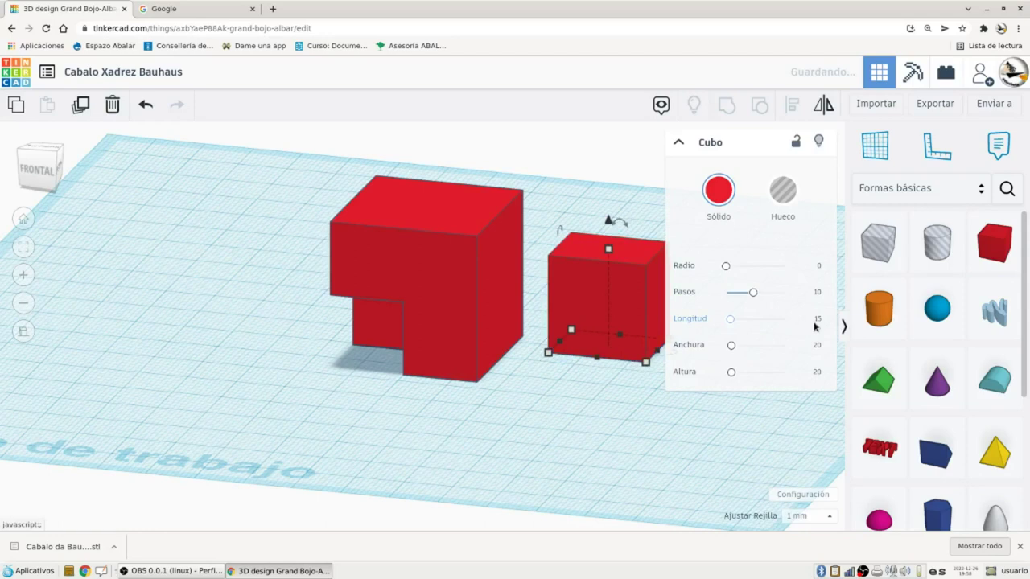
click(812, 346)
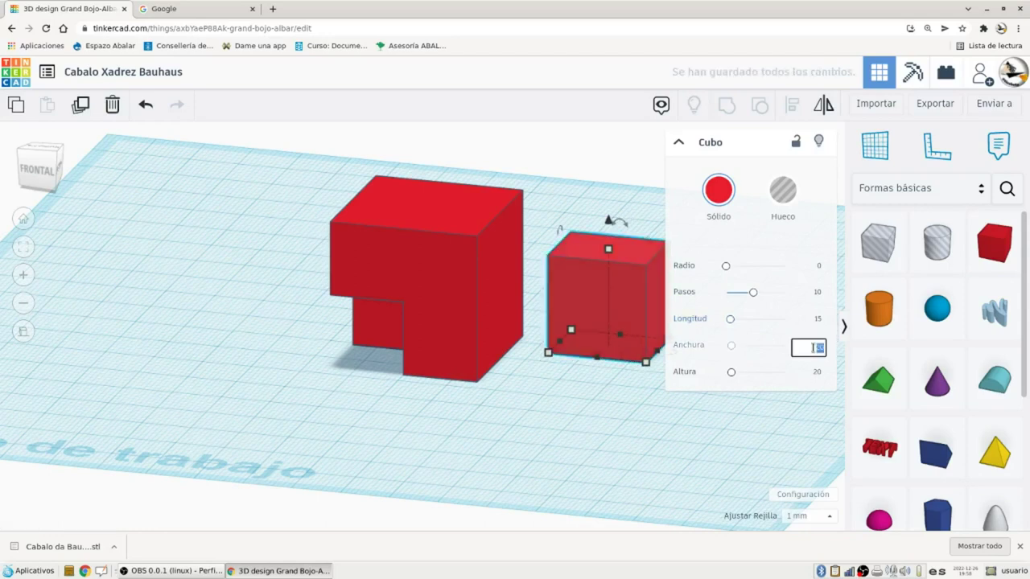
text(15)
click(817, 374)
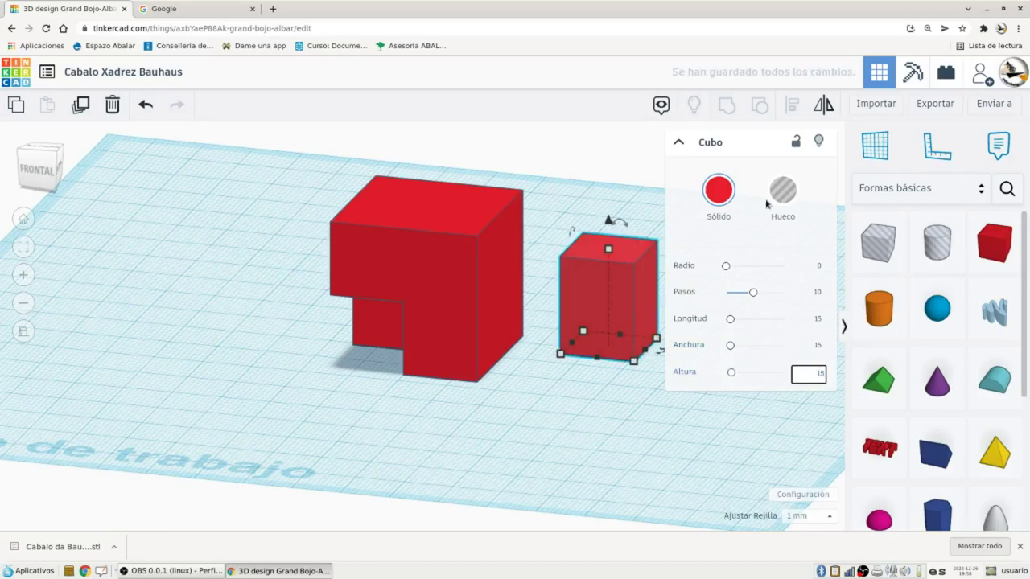
click(791, 199)
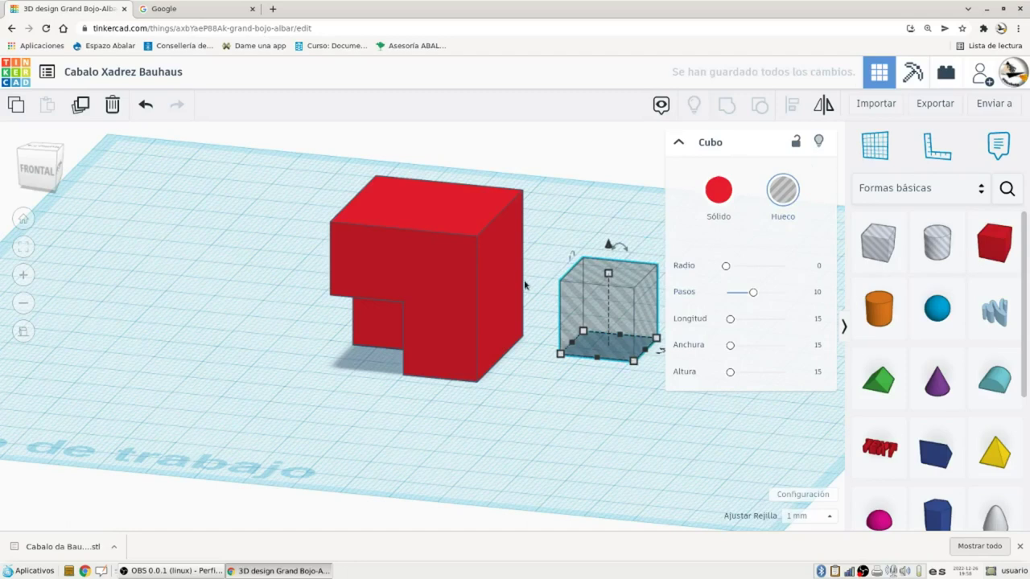
Align the 15 mm hole cube to the block's top, right and back faces, and group the two to cut the second notch
scroll(445, 329, down, 2)
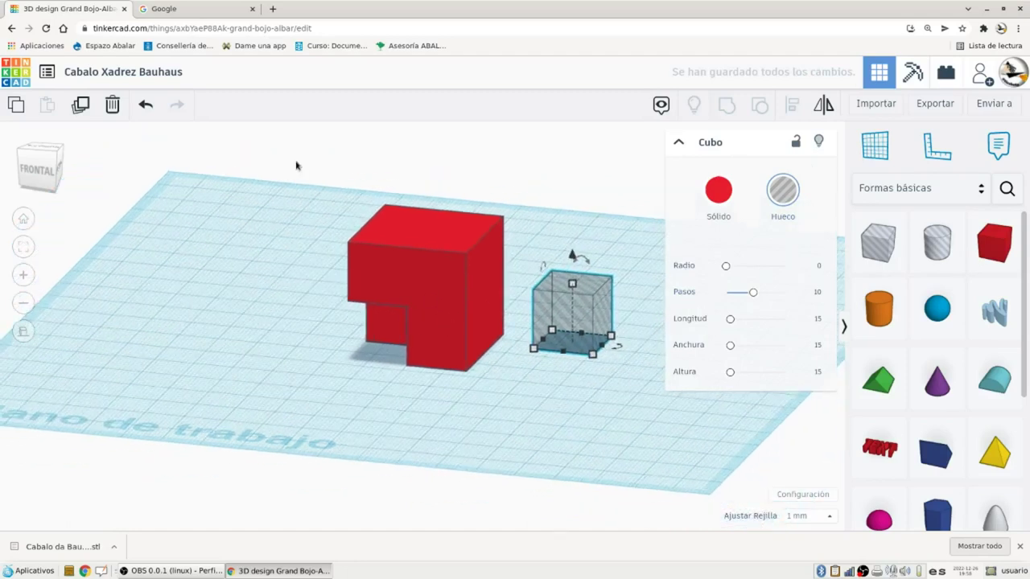
drag(293, 181, 630, 394)
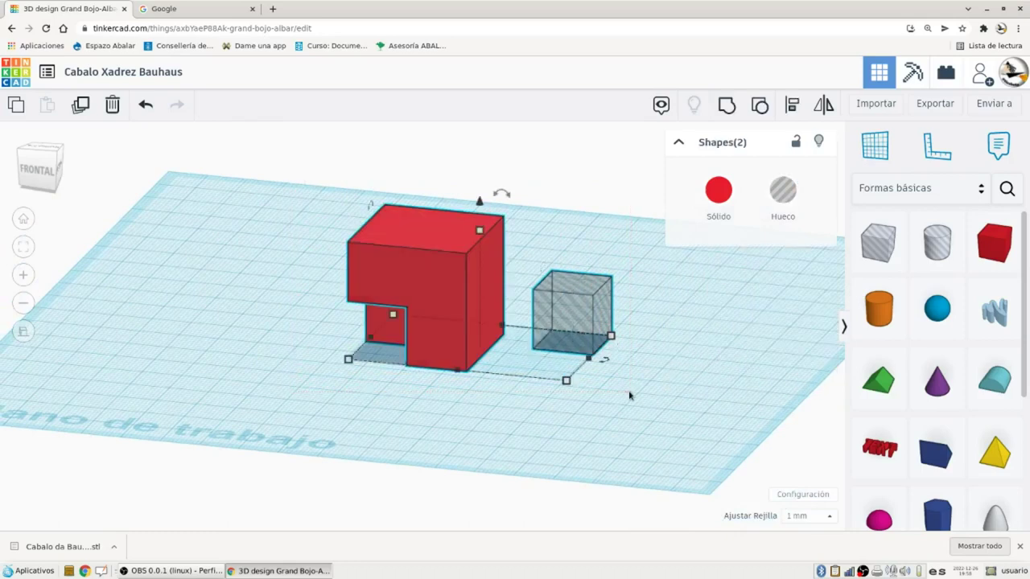
click(794, 106)
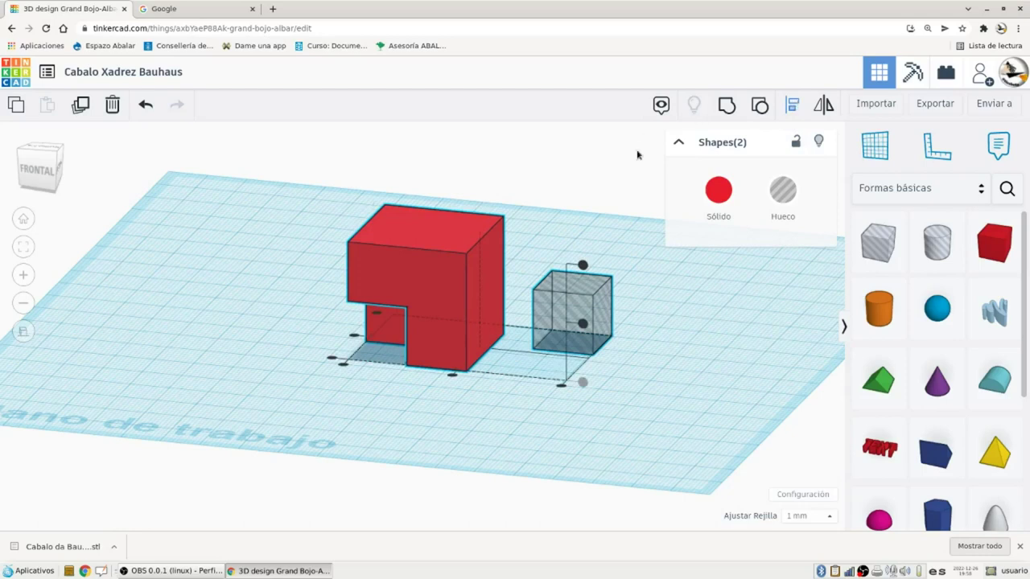
click(582, 266)
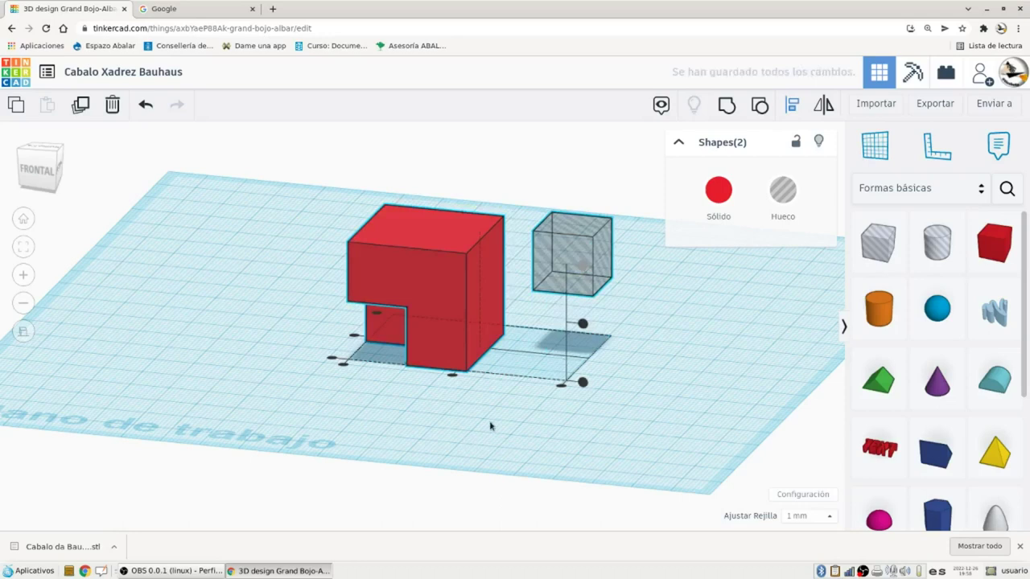
click(561, 387)
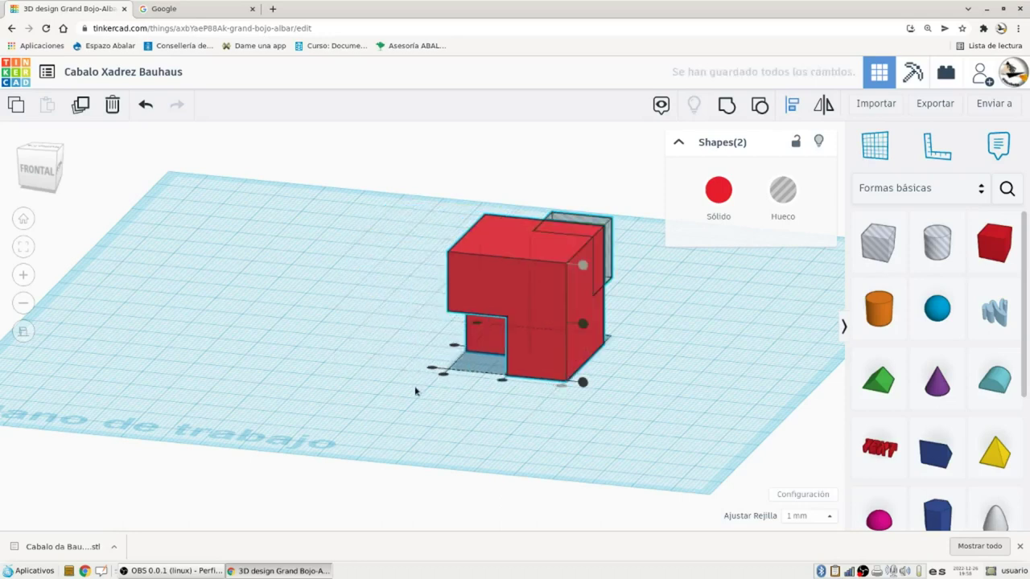
click(478, 323)
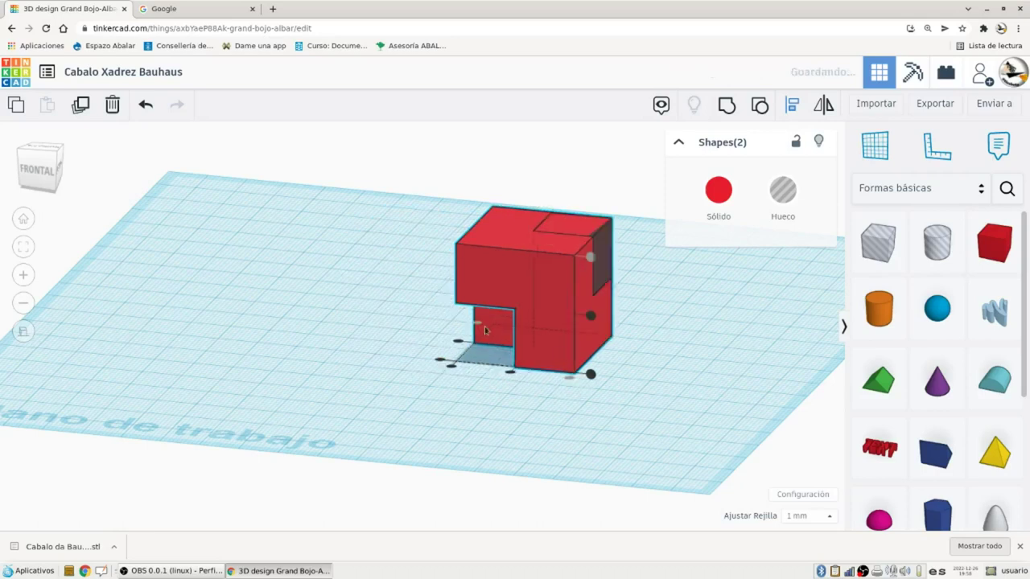
click(726, 107)
click(628, 378)
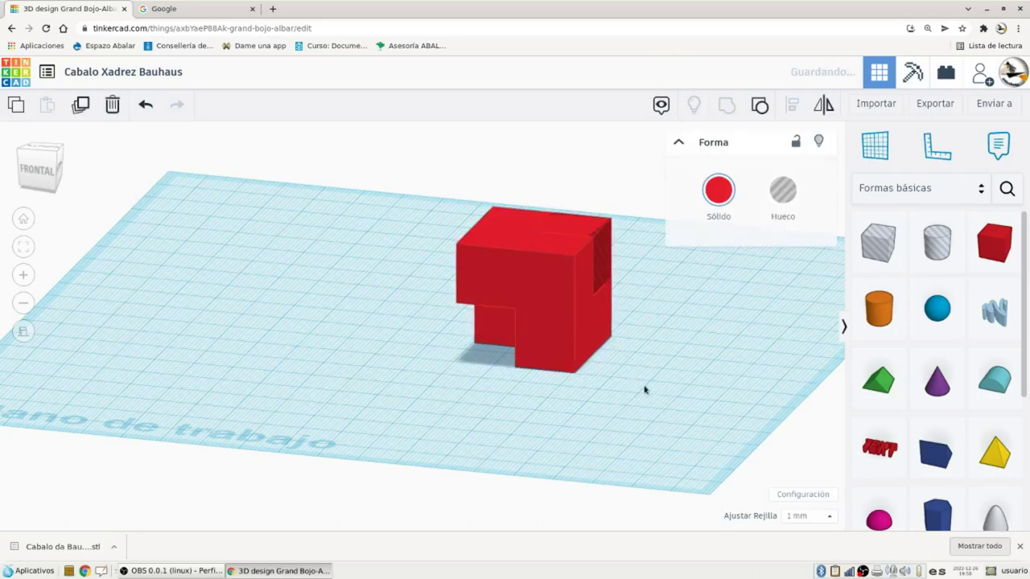
Inspect the knight from the top, front and right views, and from an angled perspective showing both notches
right_drag(522, 400, 565, 498)
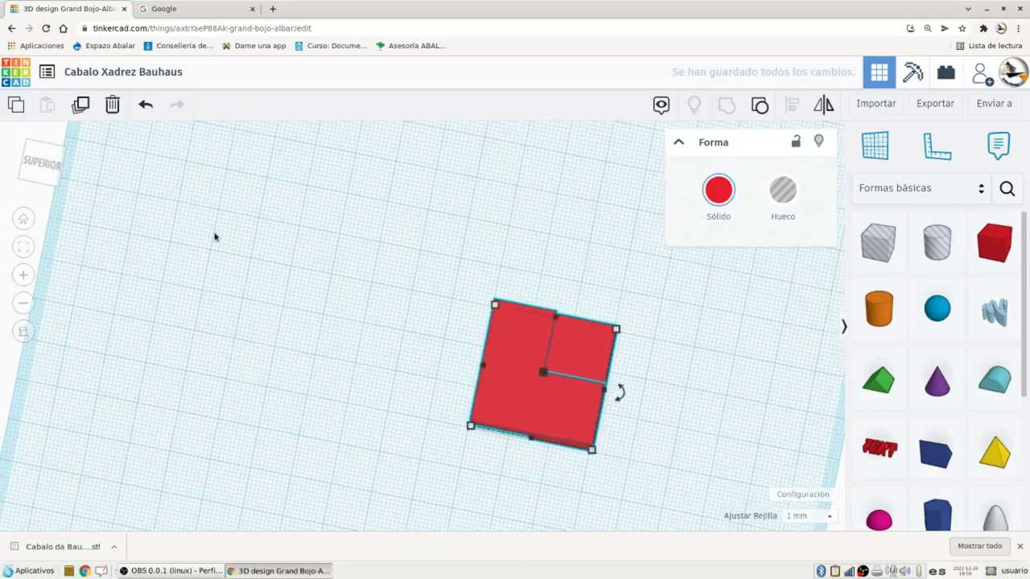
click(50, 164)
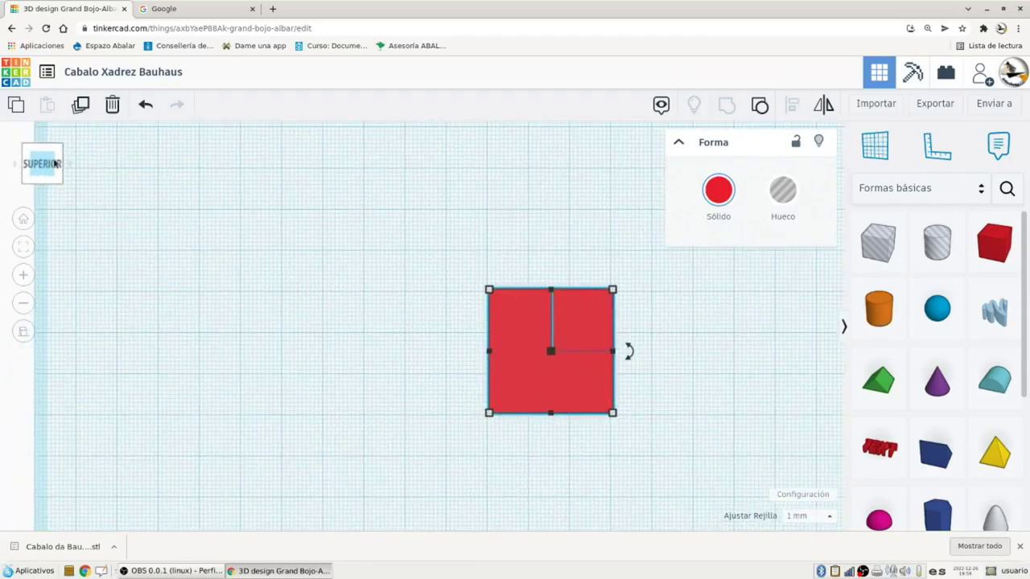
click(56, 179)
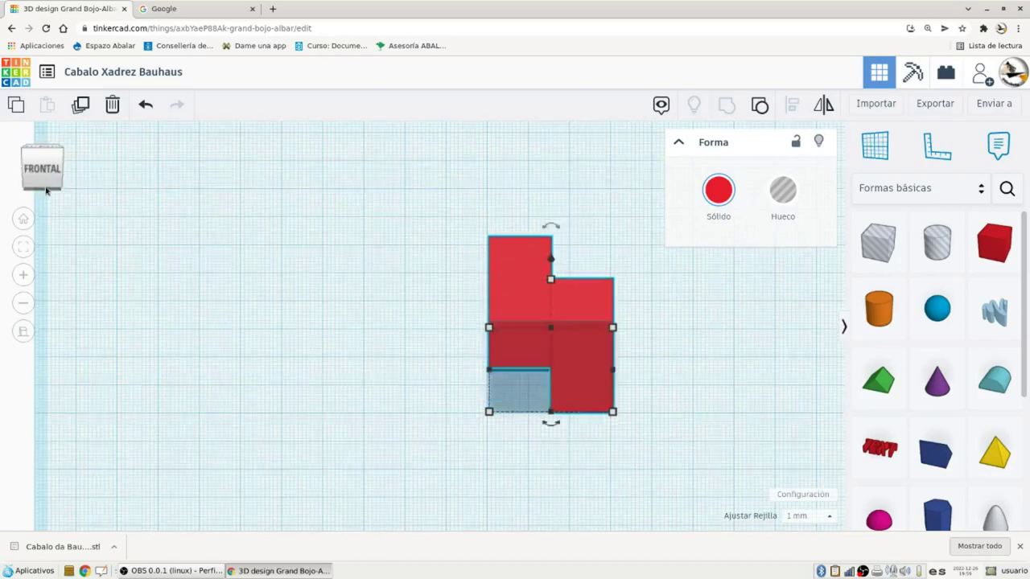
click(69, 165)
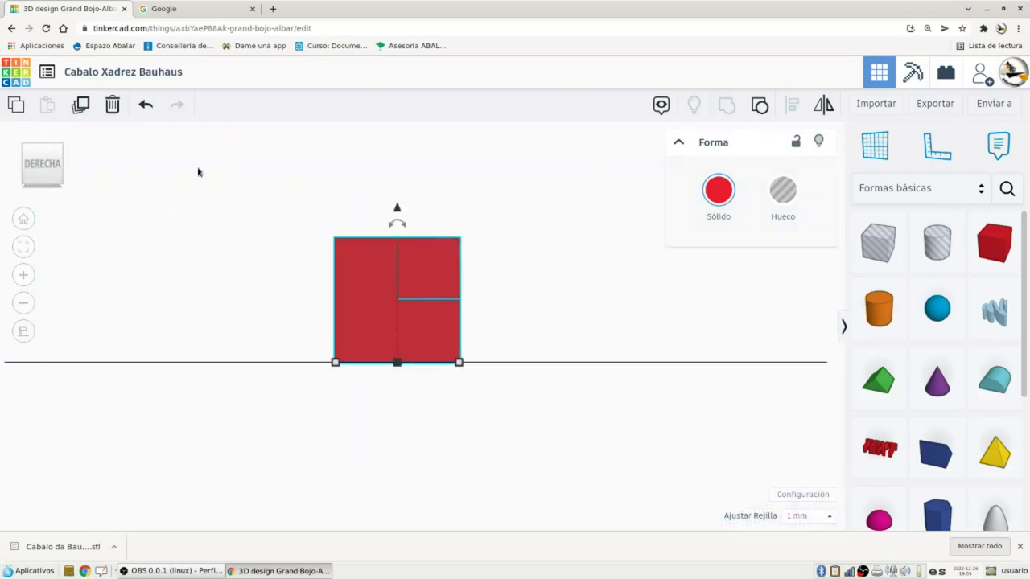
right_drag(46, 206, 265, 262)
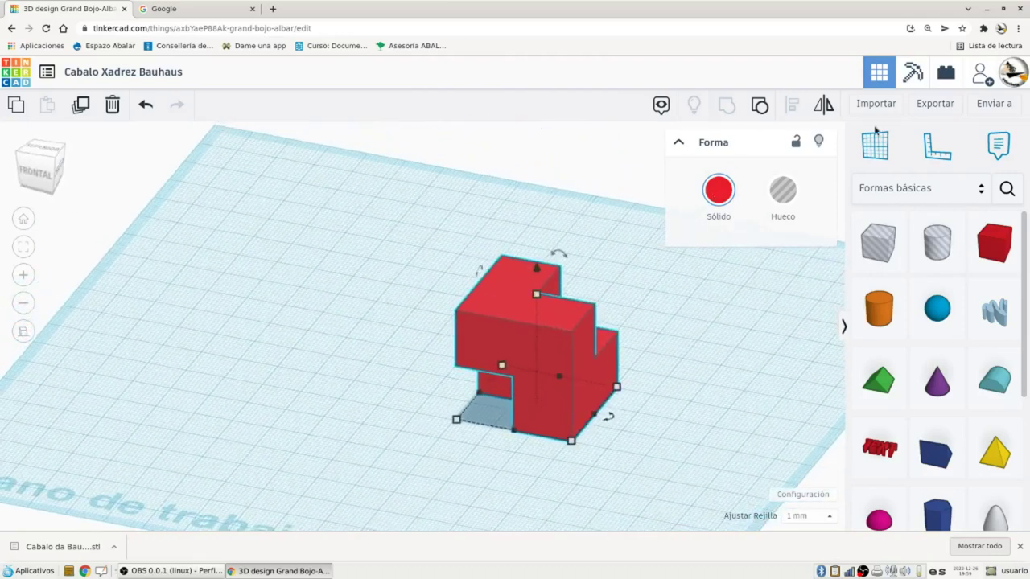
Export the finished knight as an STL file
click(948, 105)
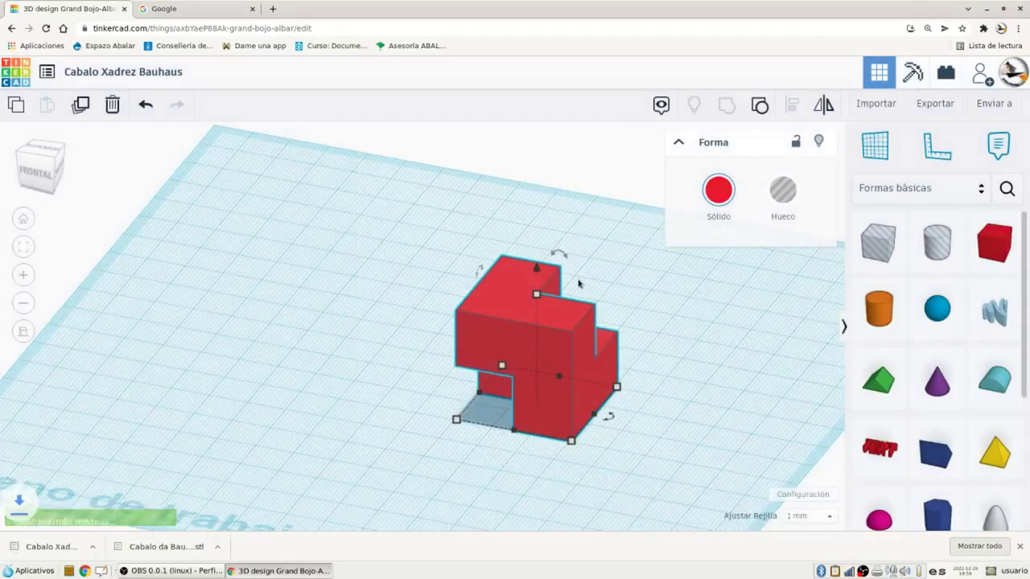
mouse_move(568, 254)
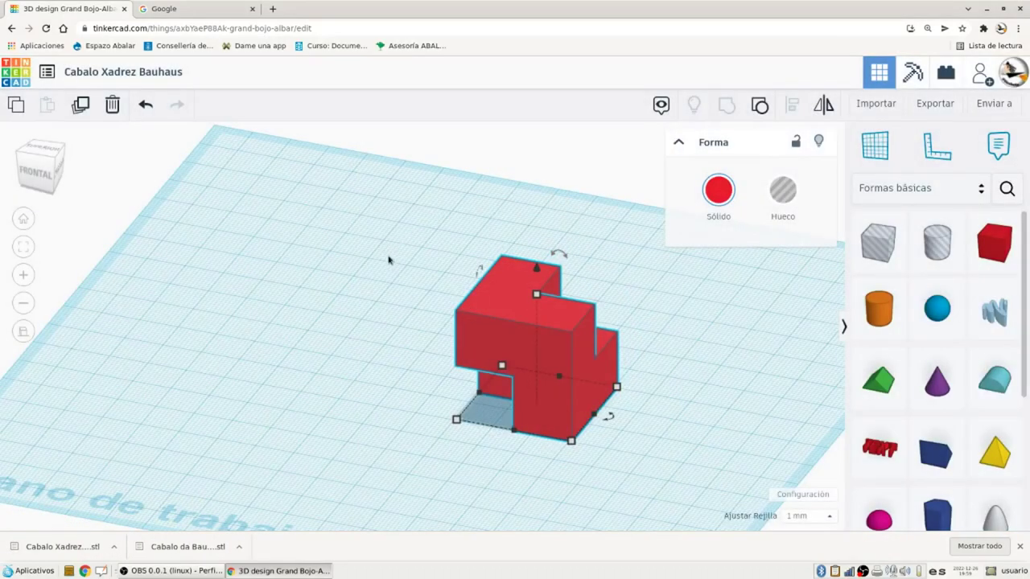
click(171, 571)
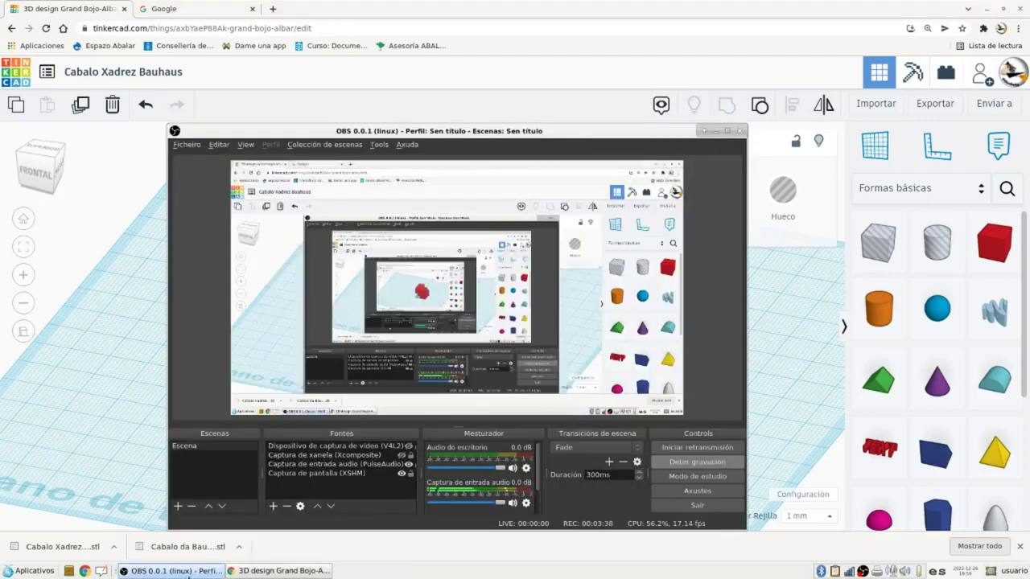